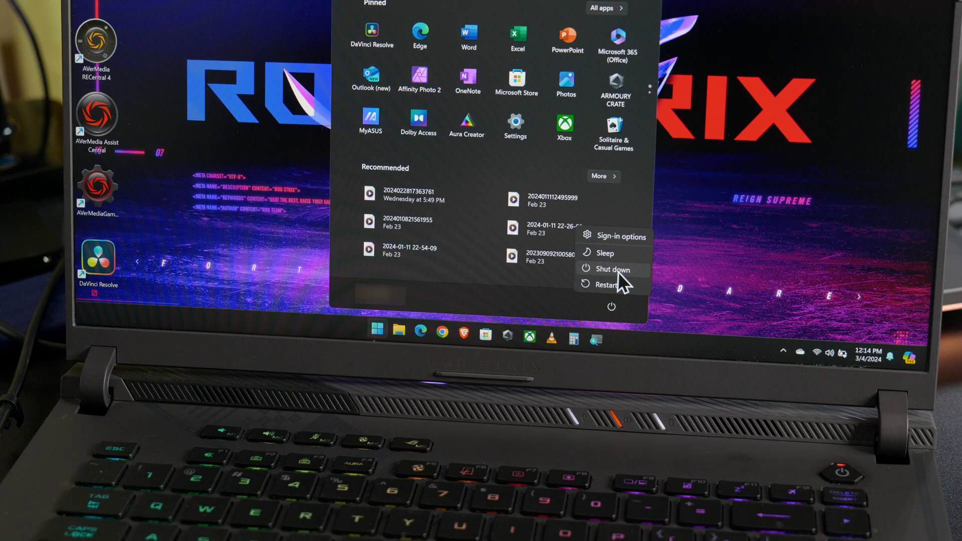
# - Shut down the laptop from the Start menu's power options
pyautogui.click(629, 270)
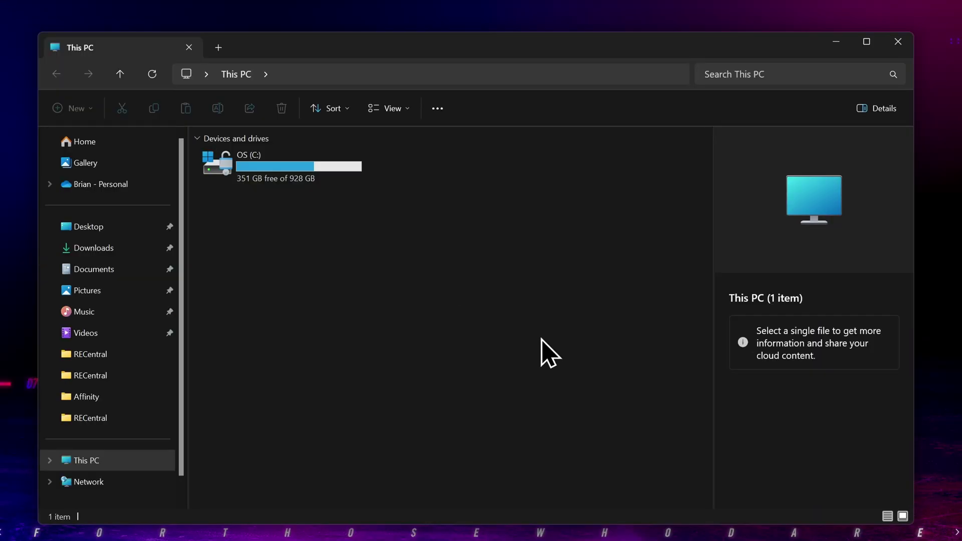
# - Check the drives under This PC, where only OS (C:) is listed
pyautogui.click(304, 172)
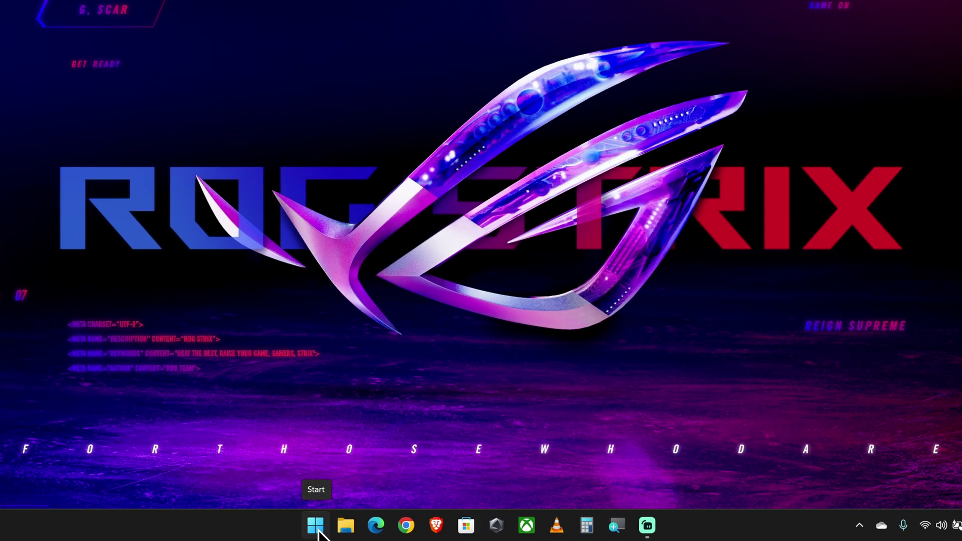
# - Launch Disk Management from the Start button's Win+X menu
pyautogui.rightClick(317, 534)
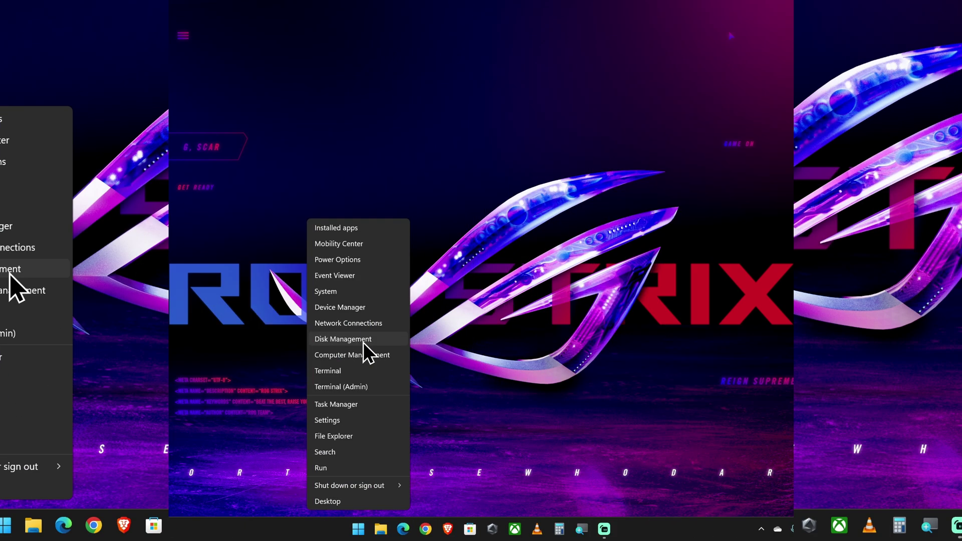
pyautogui.click(322, 275)
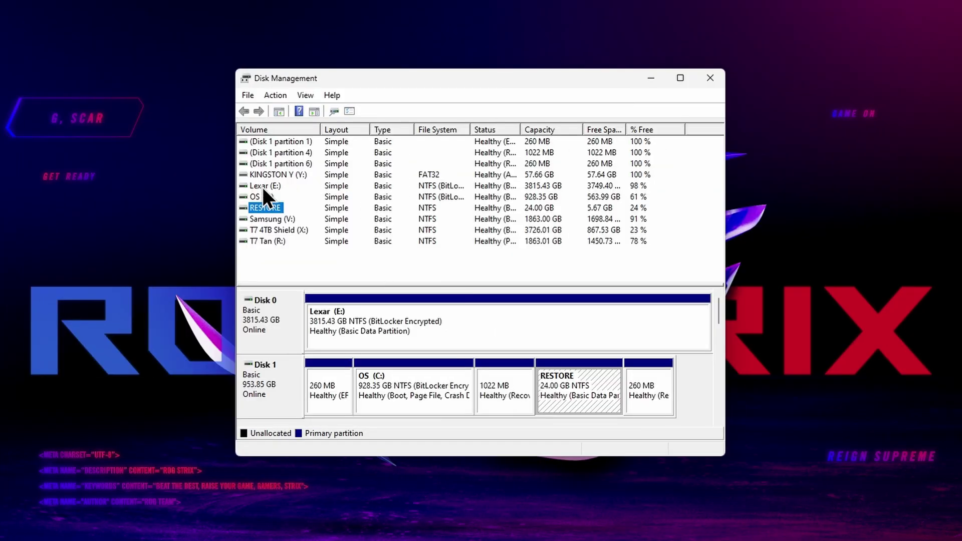
# - Initialize the new 1863 GB Disk 0 with the GPT partition style
pyautogui.click(263, 188)
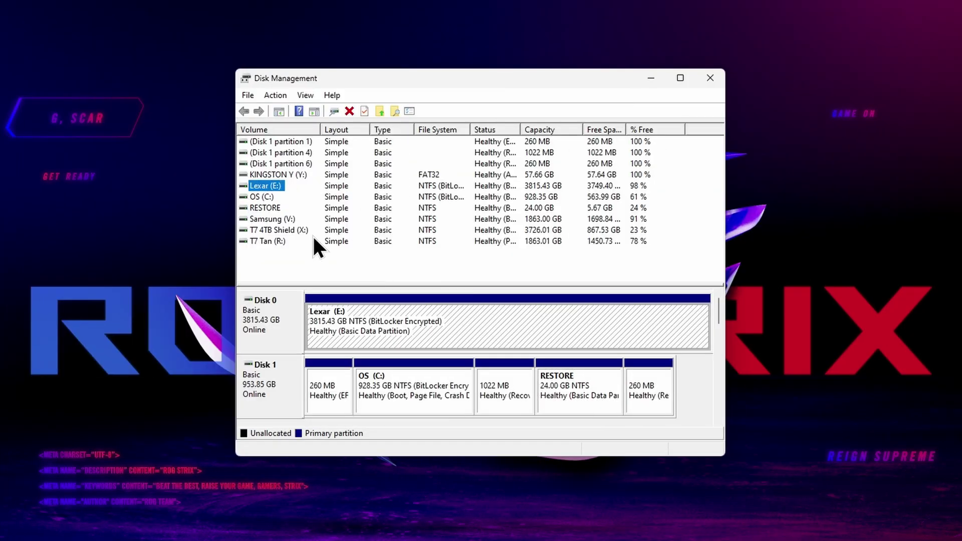
pyautogui.click(274, 95)
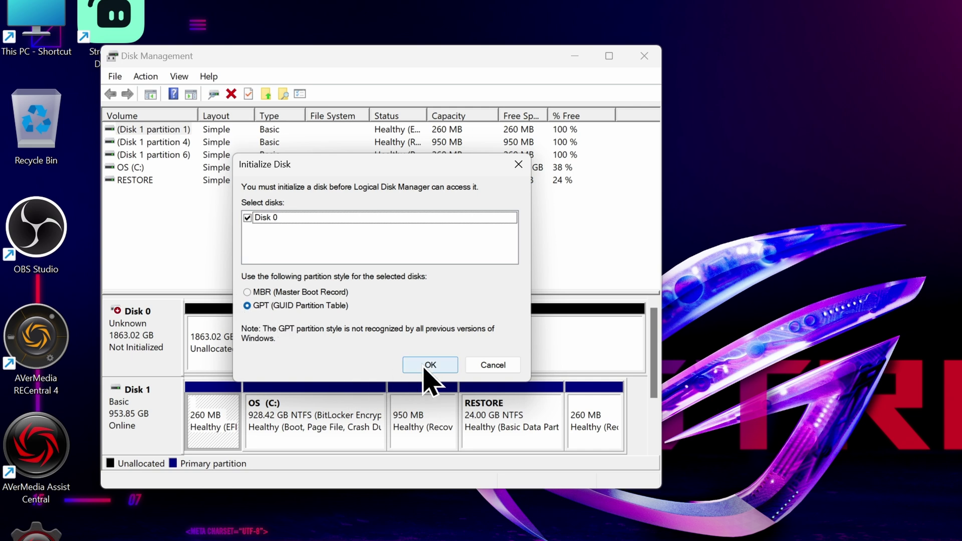
pyautogui.click(428, 367)
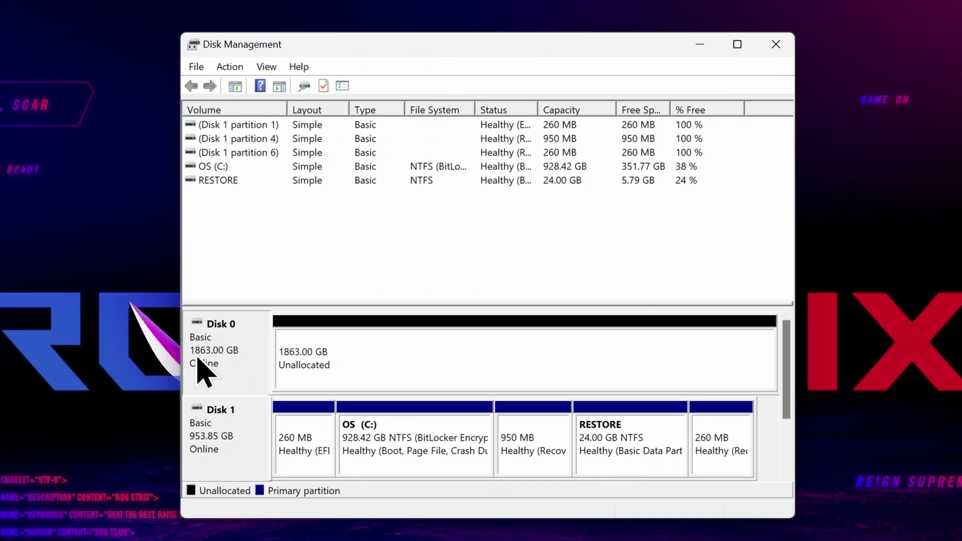
# - Create a new simple volume on Disk 0 using the full 1907712 MB with drive letter E
pyautogui.click(377, 344)
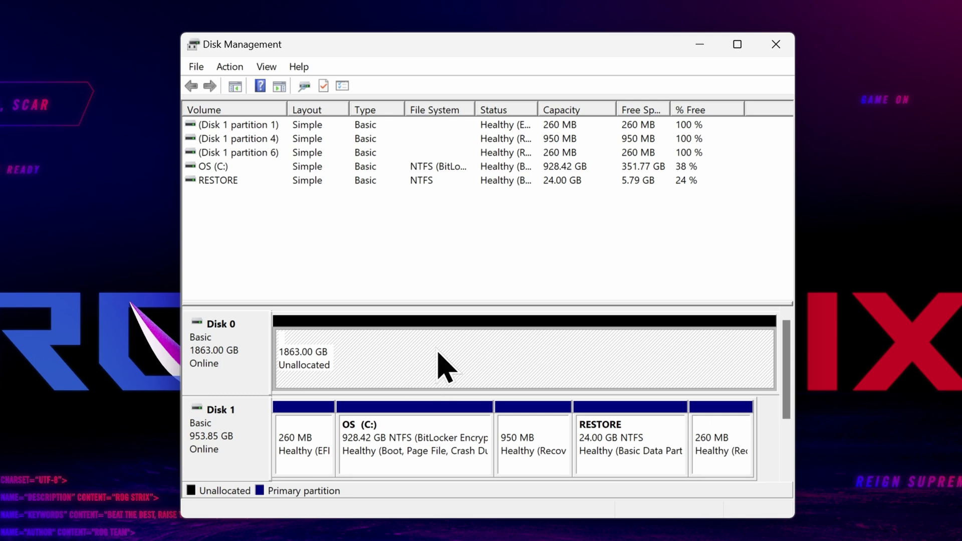
pyautogui.rightClick(414, 365)
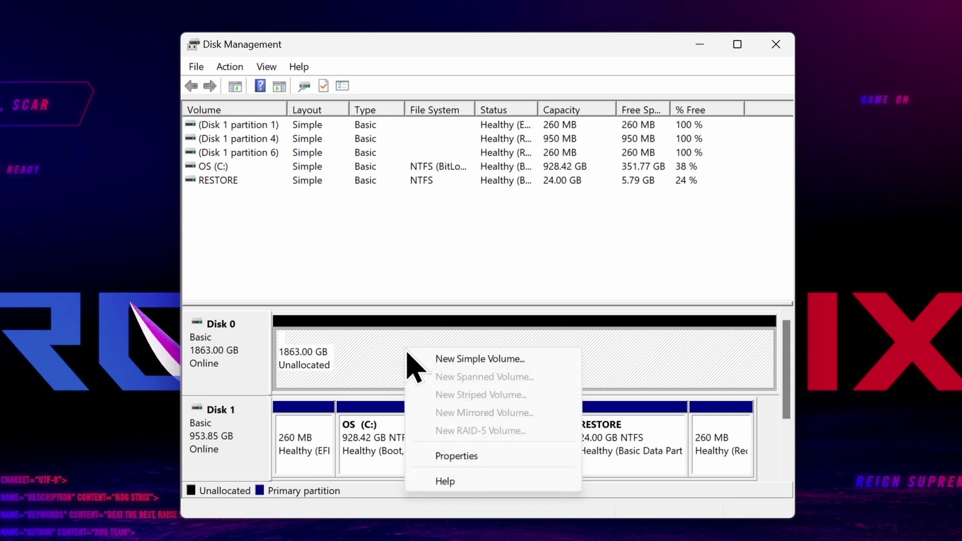
pyautogui.click(483, 360)
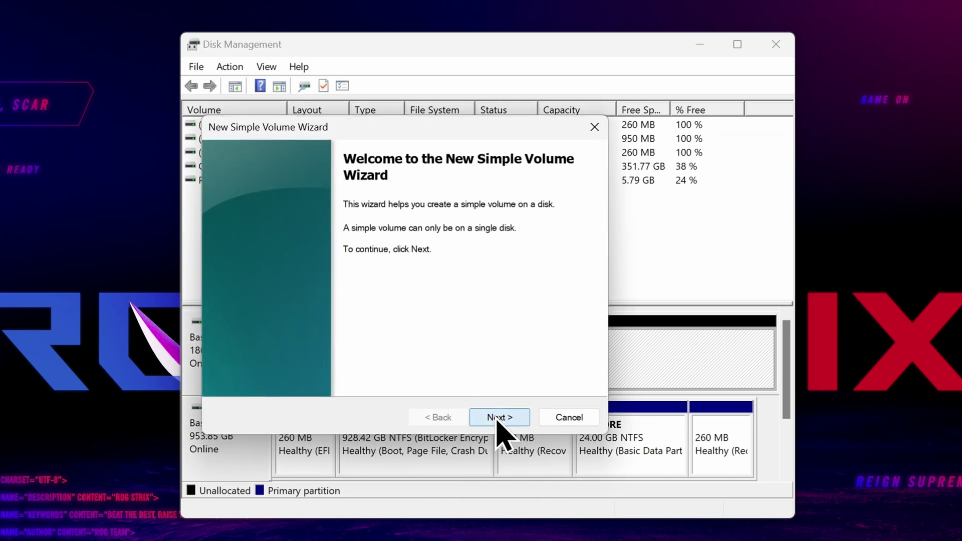
pyautogui.click(497, 418)
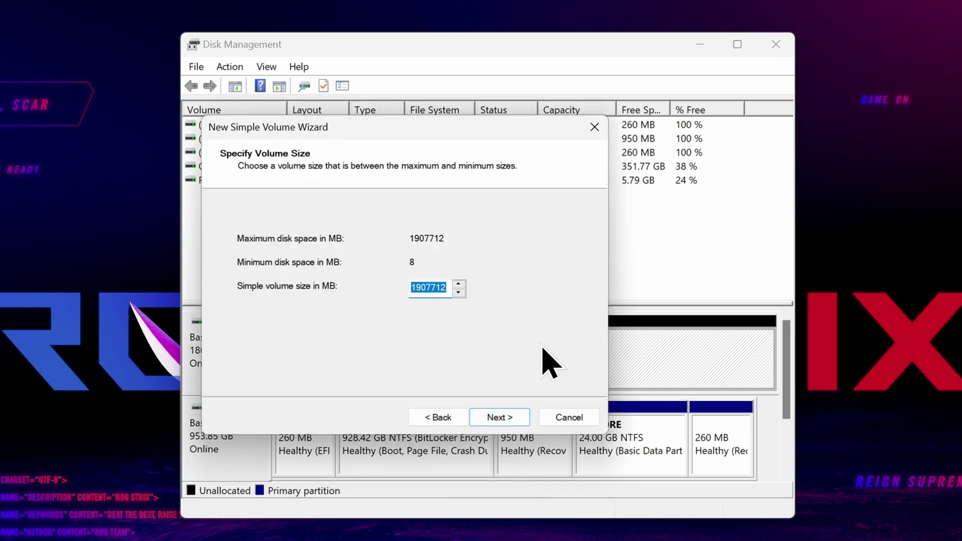
pyautogui.click(510, 419)
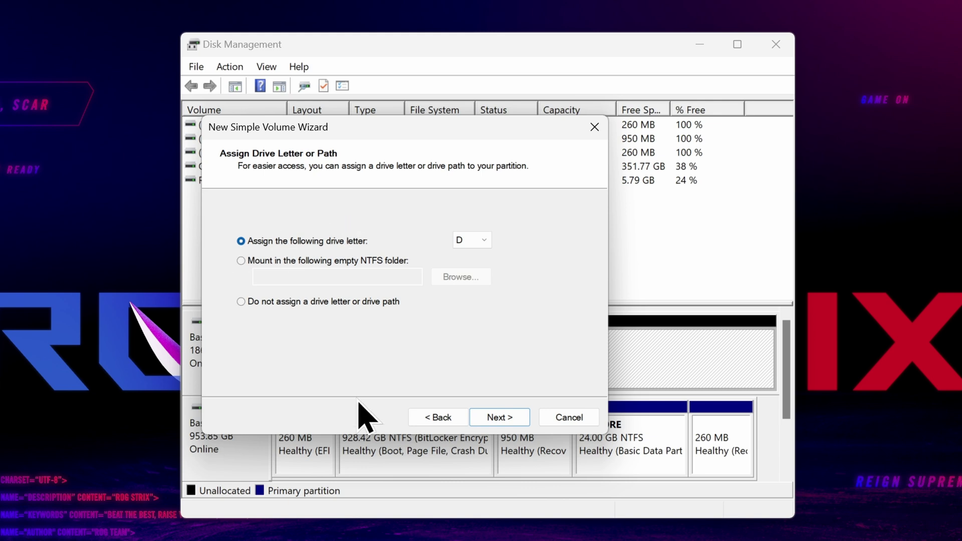
pyautogui.click(489, 245)
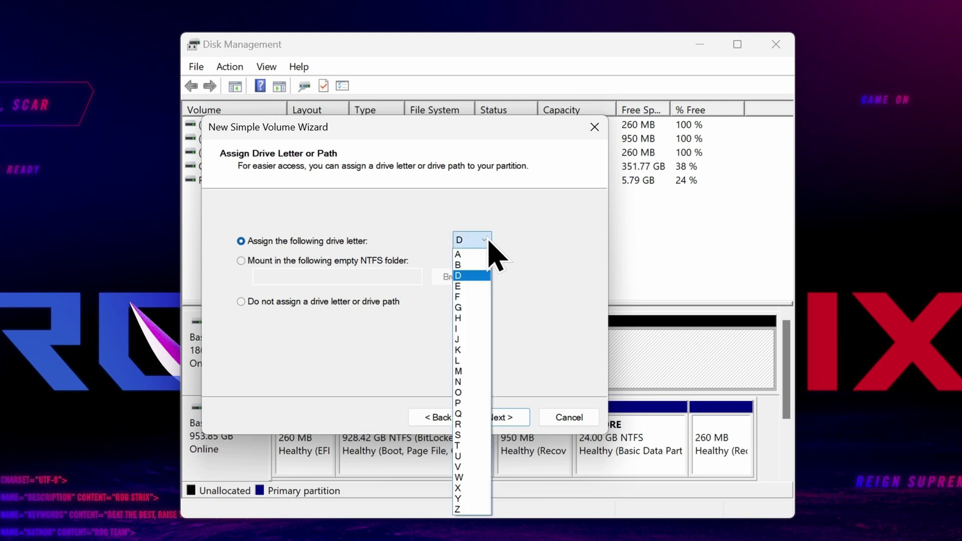
pyautogui.click(474, 287)
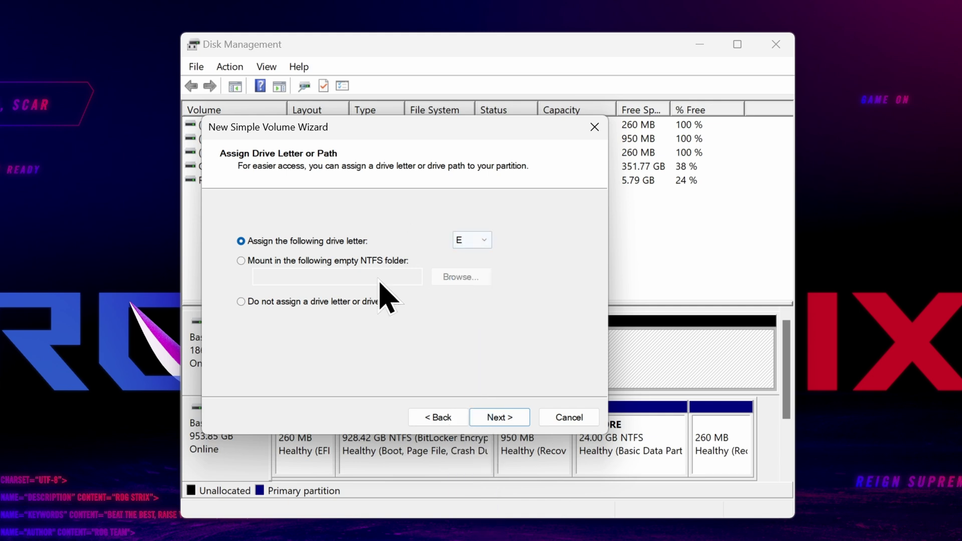
pyautogui.click(497, 417)
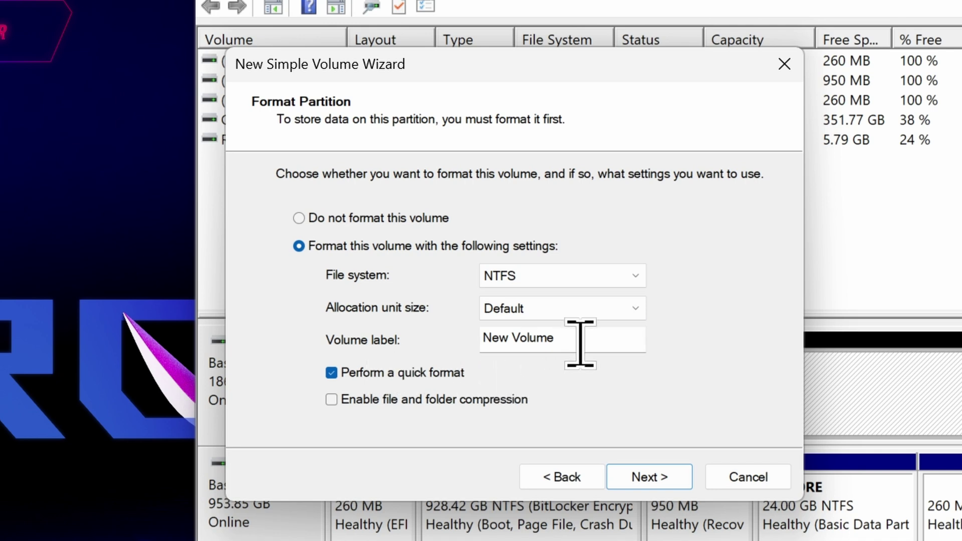
# - Label the volume Crucial, keep NTFS, and finish the wizard to format it
pyautogui.hotkey('ctrl', 'a')
pyautogui.write('2T')
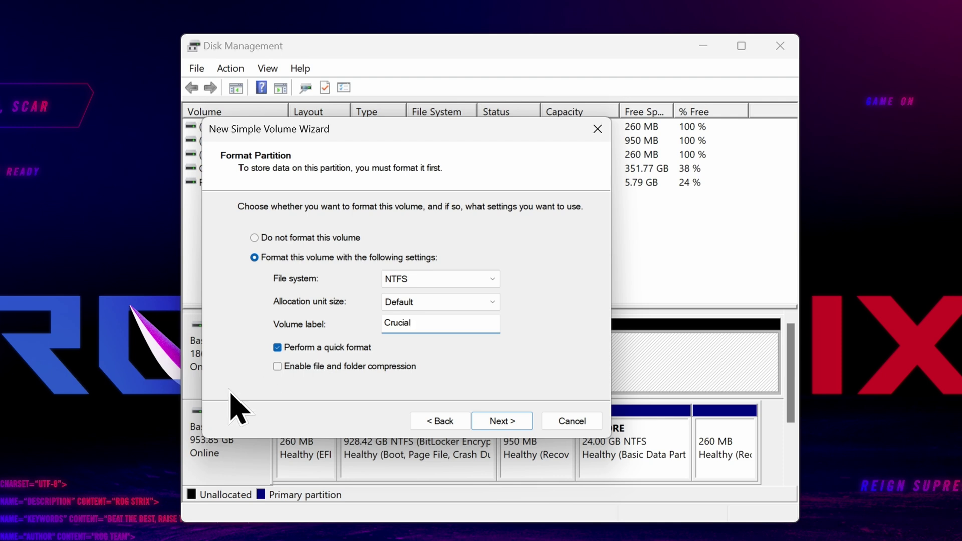
pyautogui.click(502, 421)
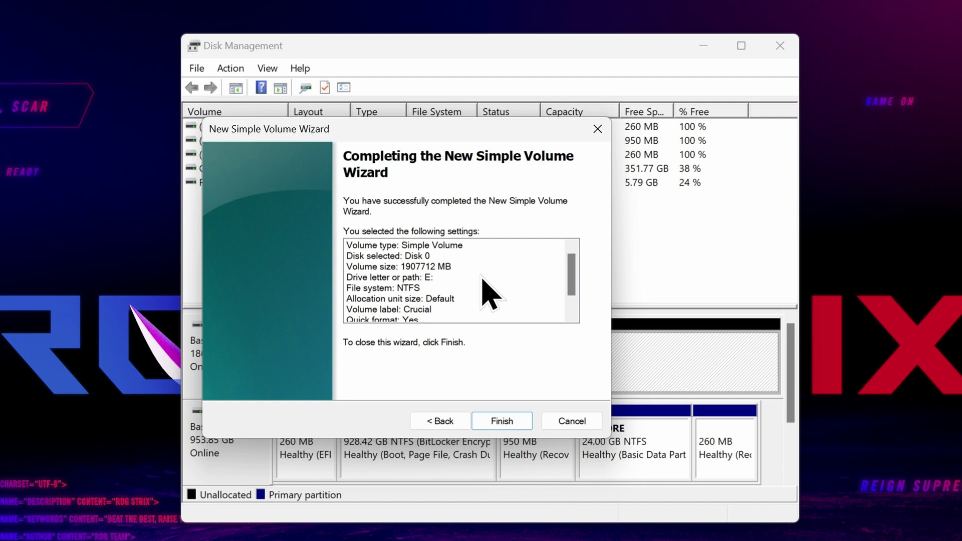
pyautogui.scroll(-3, 489, 296)
pyautogui.click(512, 422)
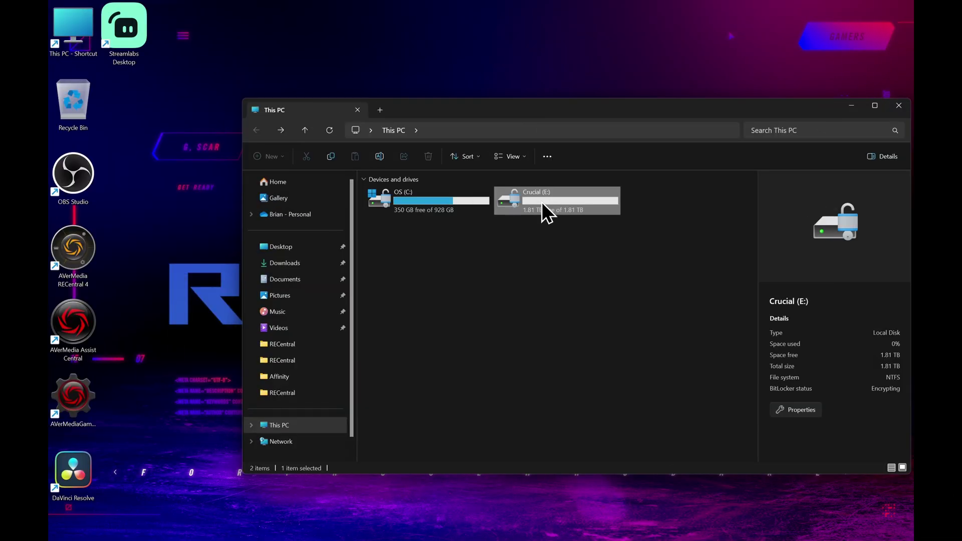
# - Copy the four fortnite images from the Affinity folder onto Crucial (E:)
pyautogui.doubleClick(543, 202)
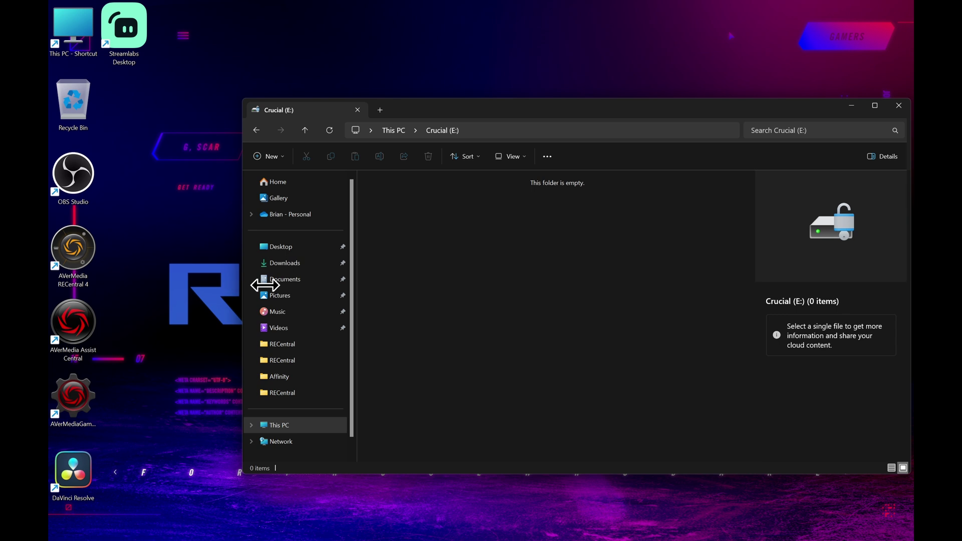
pyautogui.moveTo(242, 287); pyautogui.dragTo(429, 289)
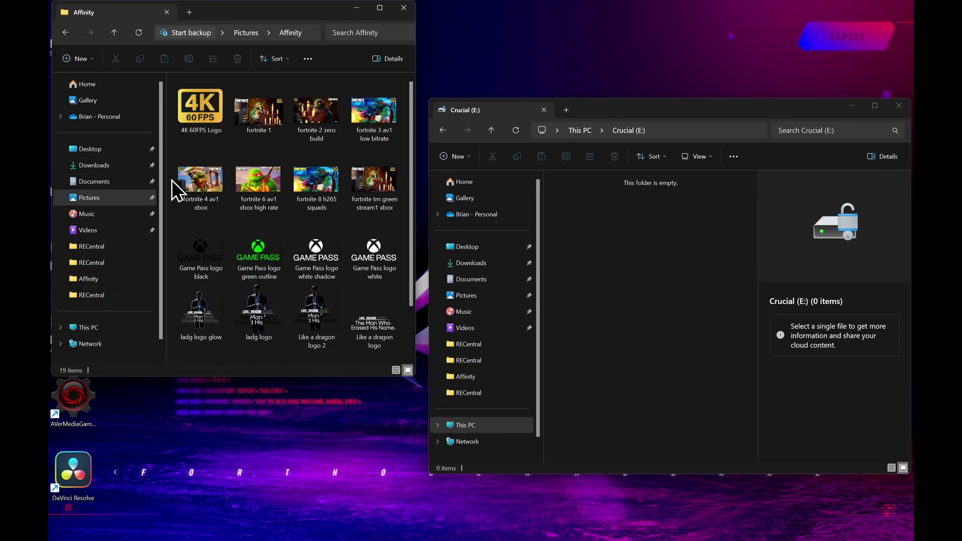
pyautogui.moveTo(172, 189); pyautogui.dragTo(371, 188)
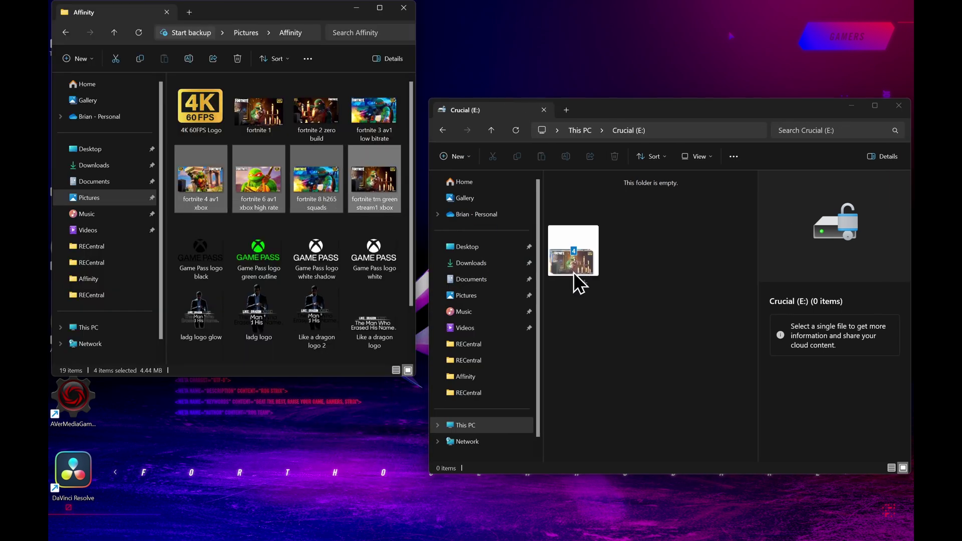
pyautogui.moveTo(575, 273); pyautogui.dragTo(657, 293)
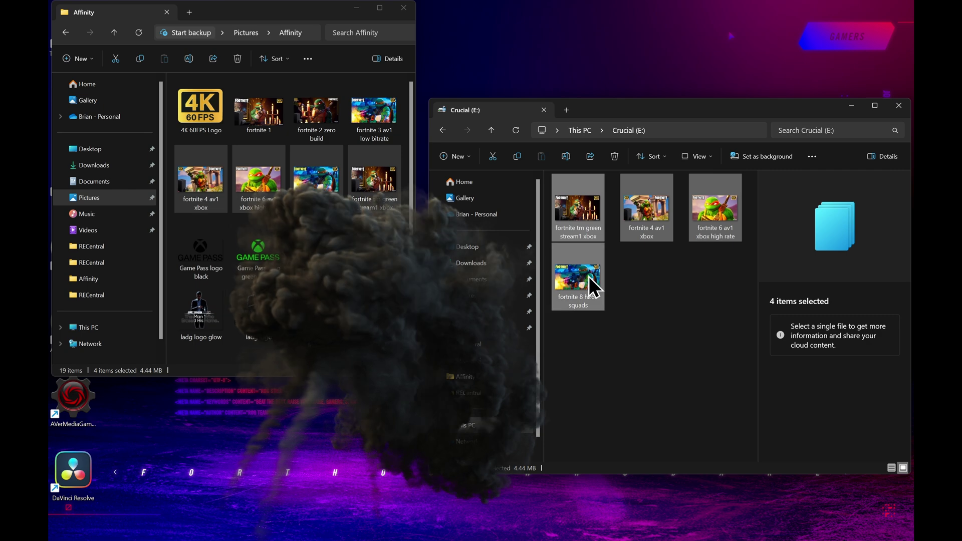
pyautogui.scroll(-2, 215, 204)
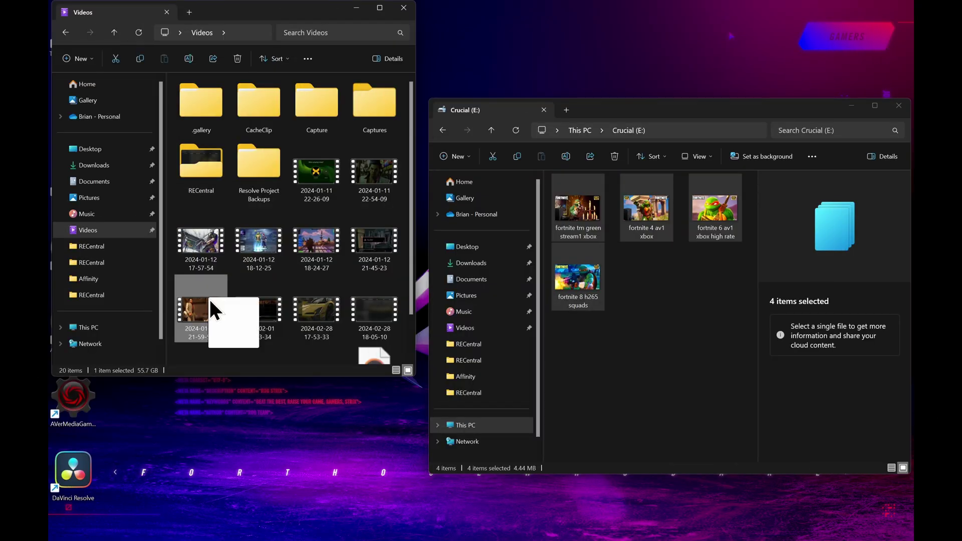
pyautogui.moveTo(210, 299); pyautogui.dragTo(612, 360)
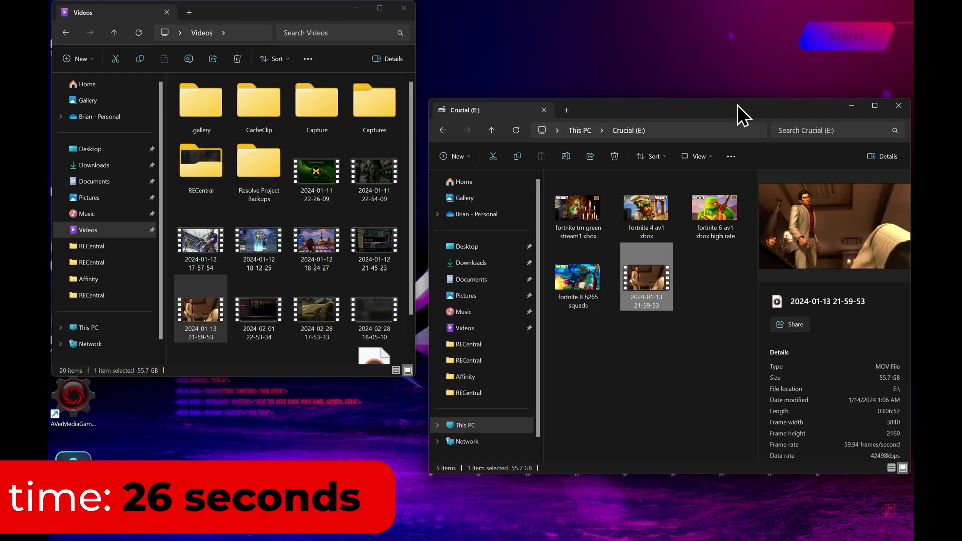
pyautogui.moveTo(738, 104); pyautogui.dragTo(648, 98)
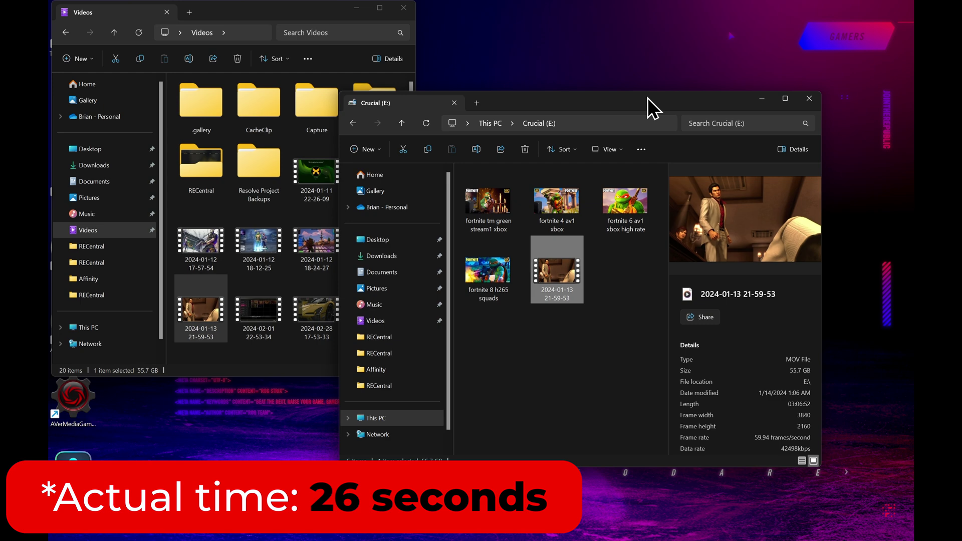
# - Load media pool clip P1002091.MOV into DaVinci Resolve's source viewer in the Add NVME project
pyautogui.doubleClick(558, 277)
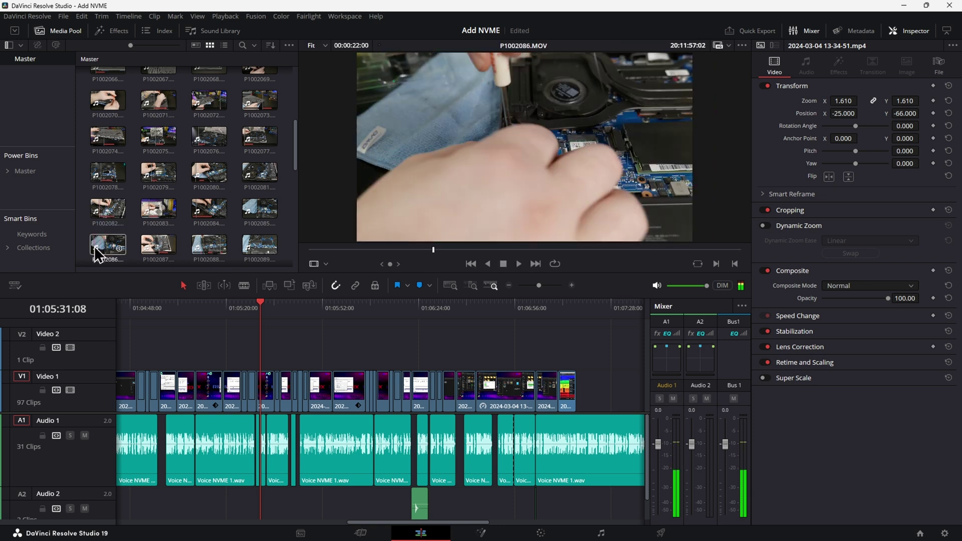
pyautogui.scroll(-3, 187, 223)
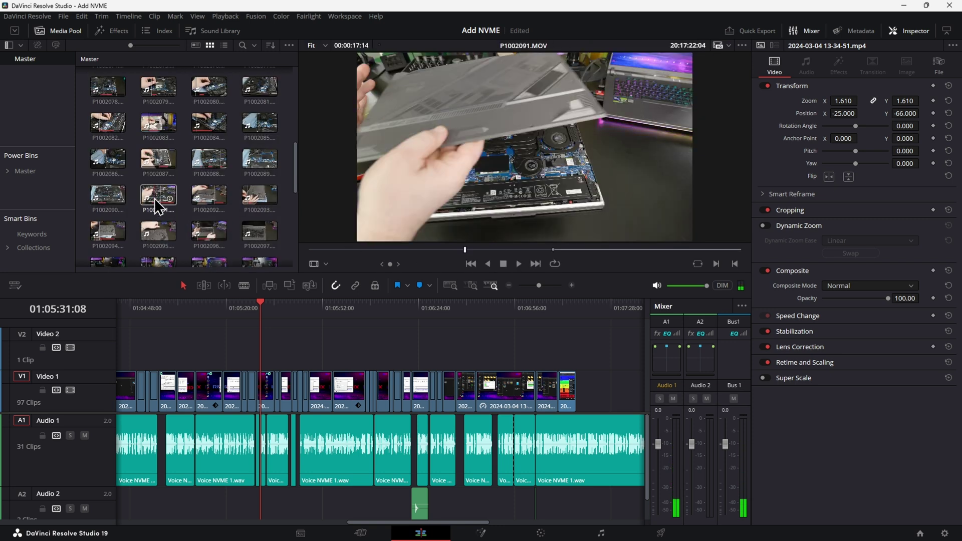
pyautogui.click(160, 203)
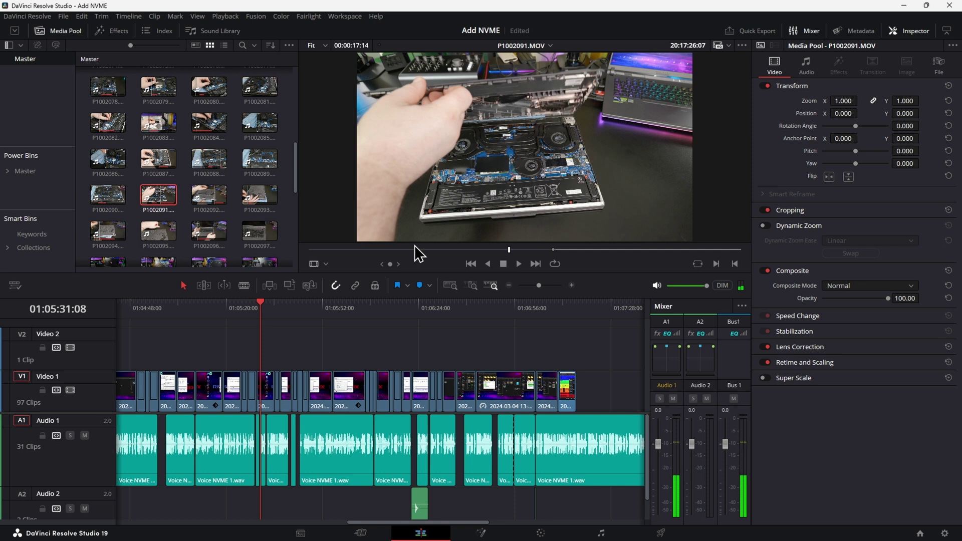